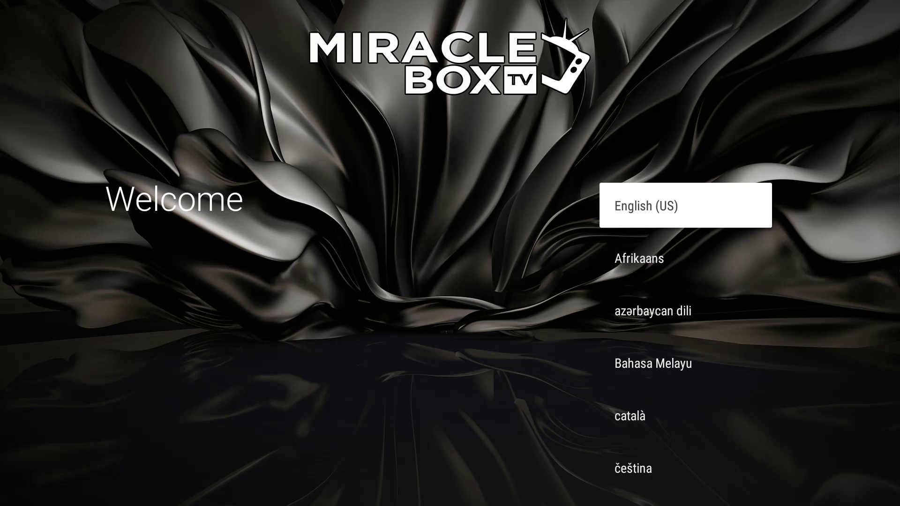
Step: Choose English (US), decline phone-assisted setup, and move down the Wi-Fi list toward Skip
key("Return")
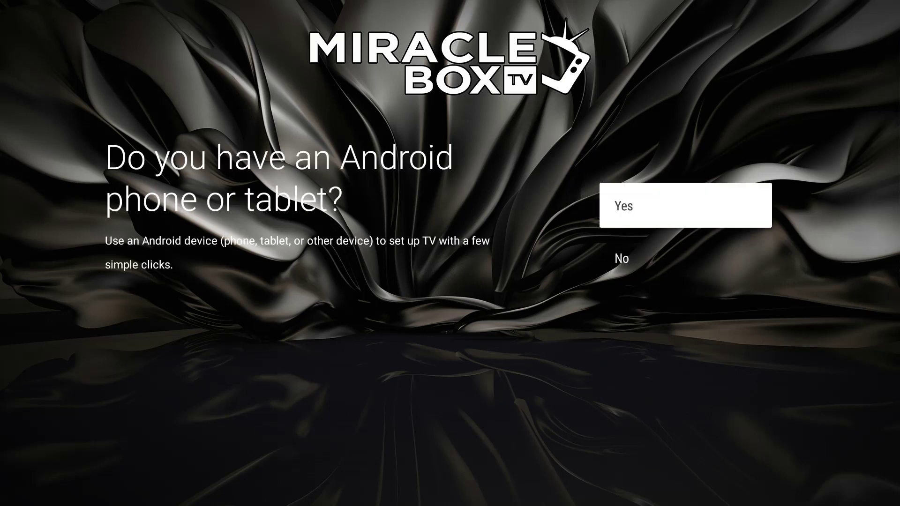
key("Down")
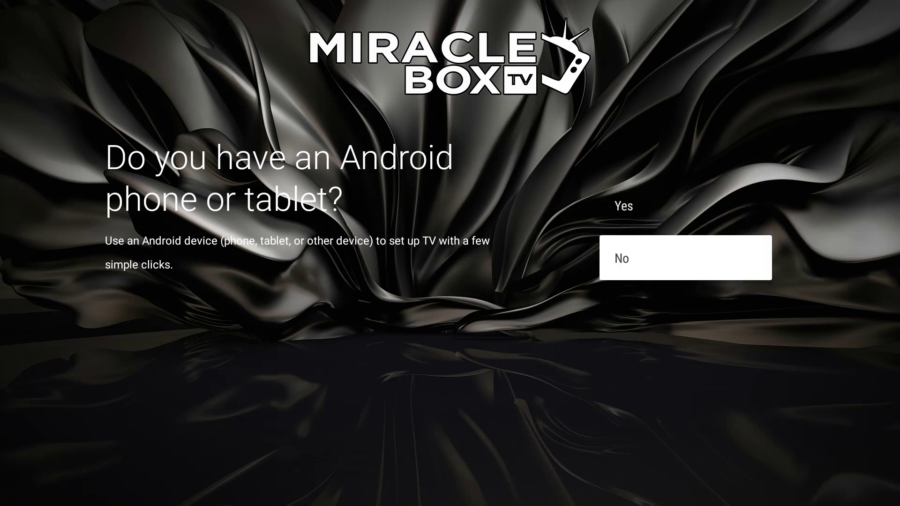
key("Return")
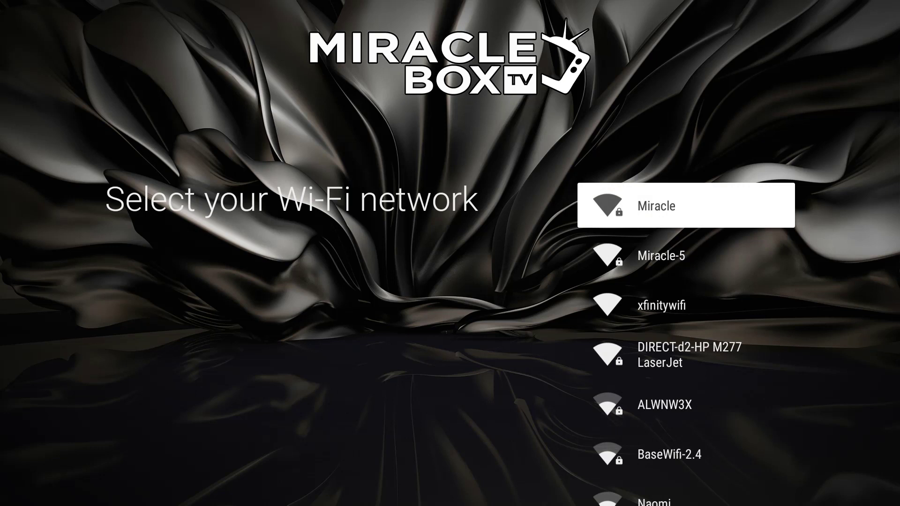
key("Down")
key("Down")
key("Down")
key("Down")
key("Down")
key("Down")
key("Down")
key("Down")
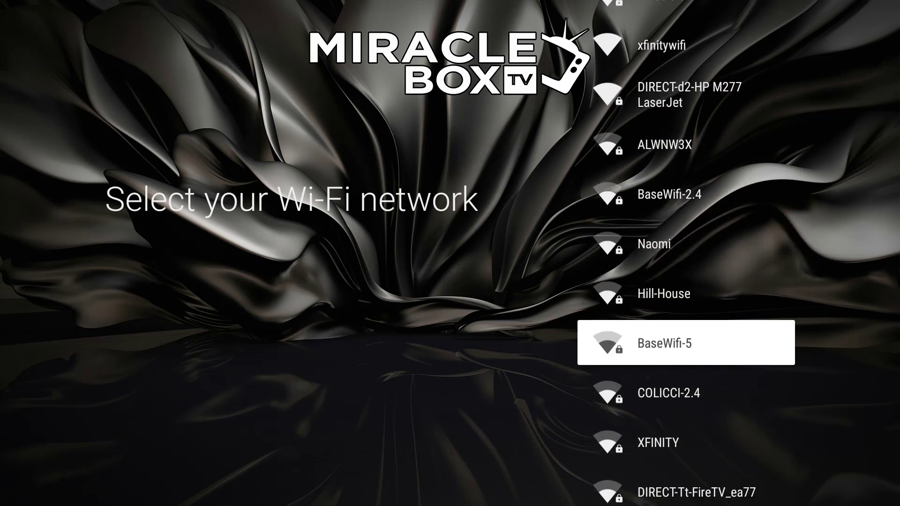
key("Down")
key("Down")
key("Down")
key("Down")
key("Down")
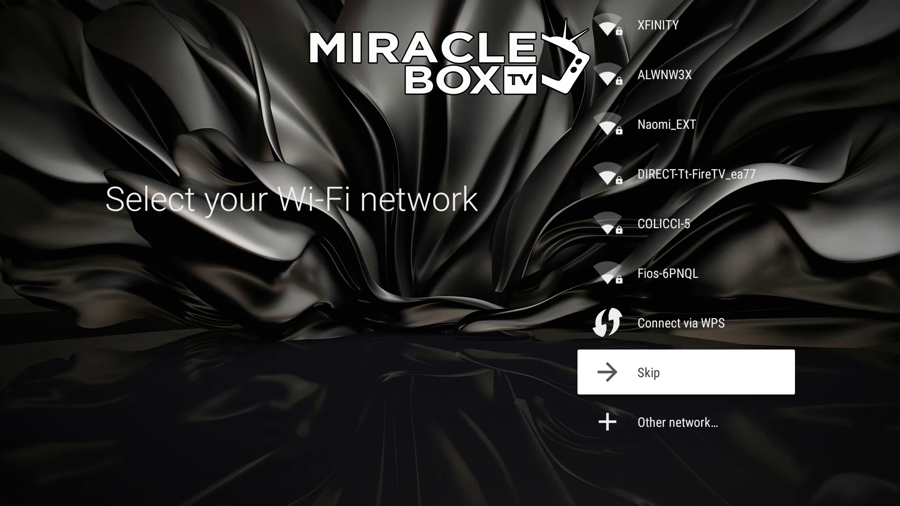
Step: Skip Wi-Fi, accept the Google terms, decline location access, and agree to share usage data
key("Return")
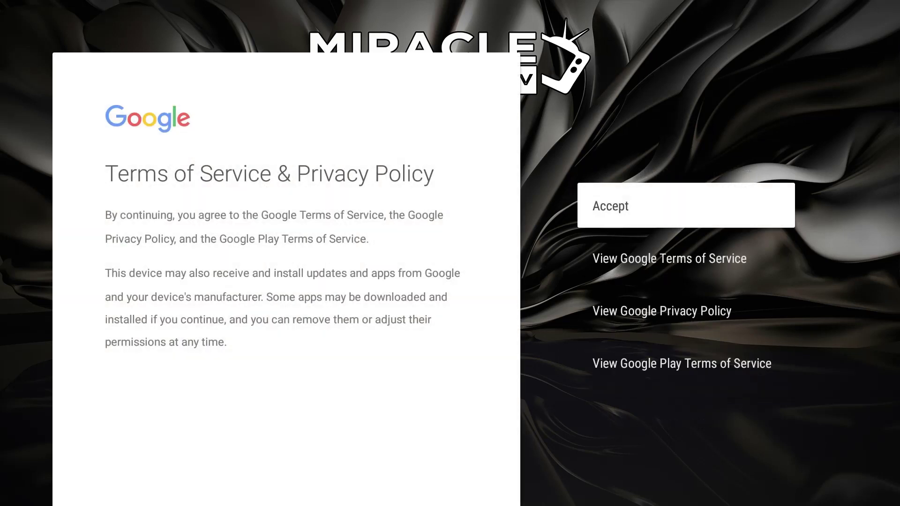
key("Return")
key("Down")
key("Return")
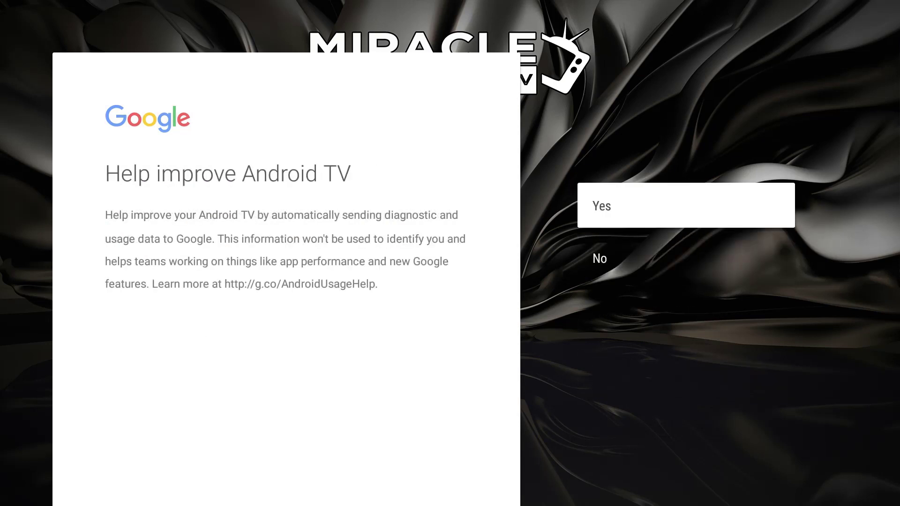
key("Return")
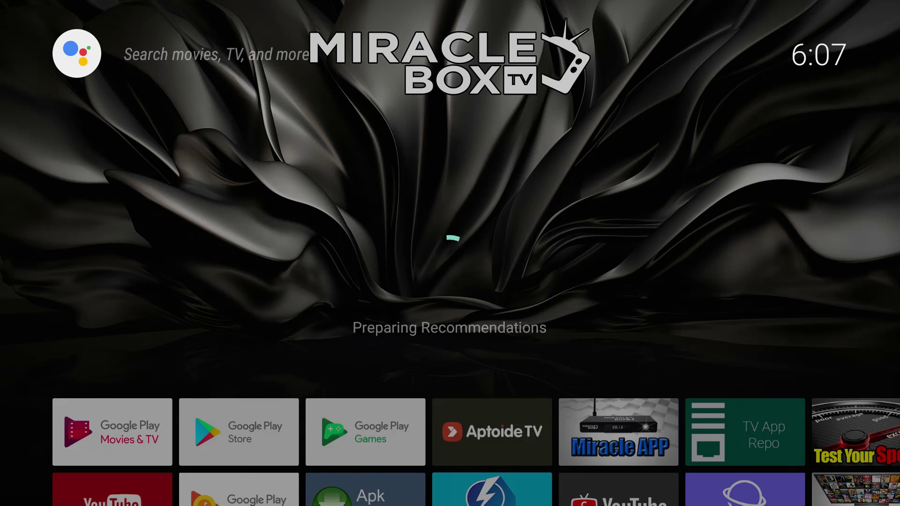
Step: Open Network settings from the home screen shortcut and highlight Connect via WPS
key("Down")
key("Down")
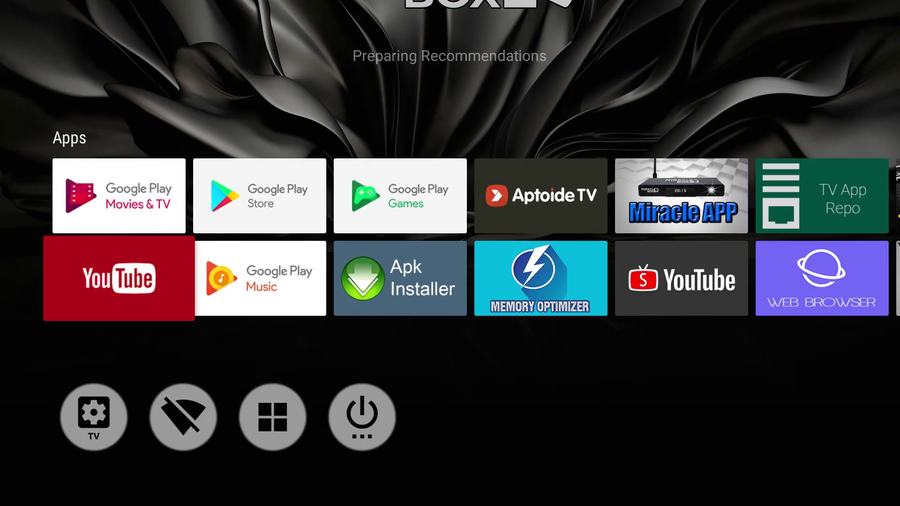
key("Down")
key("Right")
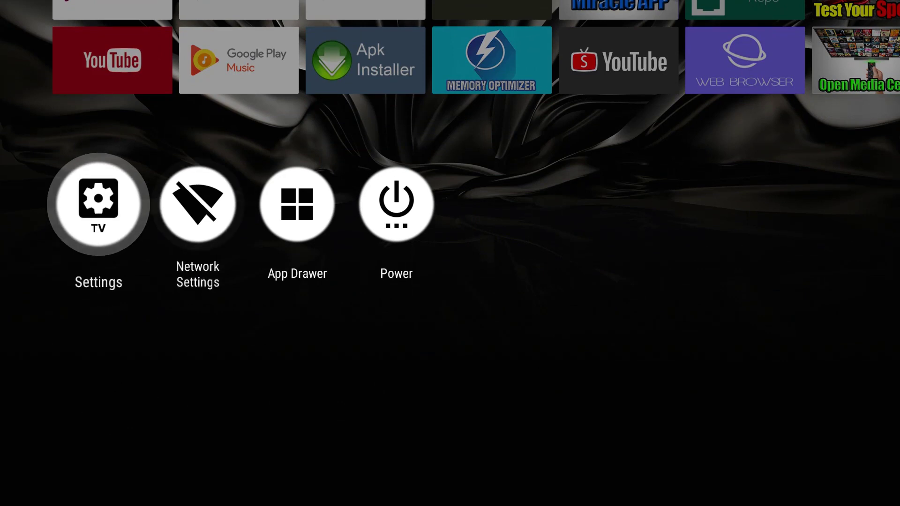
key("Return")
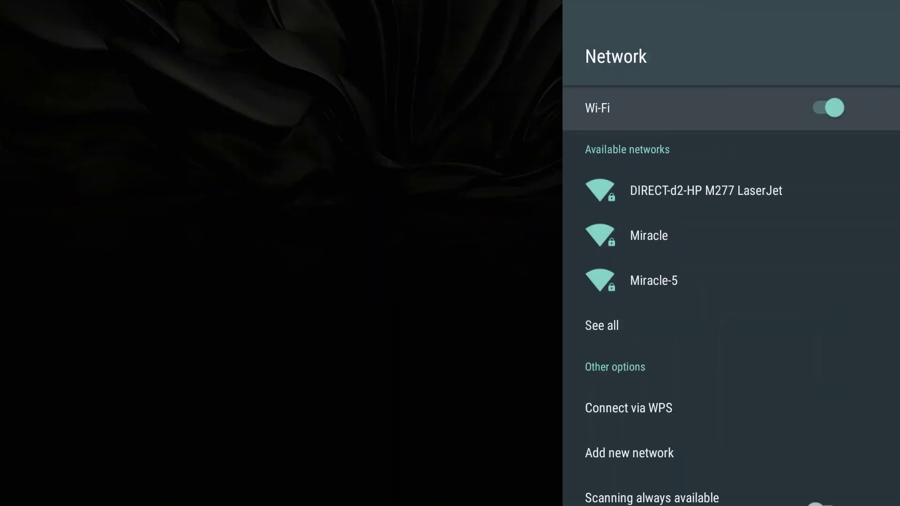
key("Down")
key("Down")
key("Down")
key("Down")
key("Down")
key("Down")
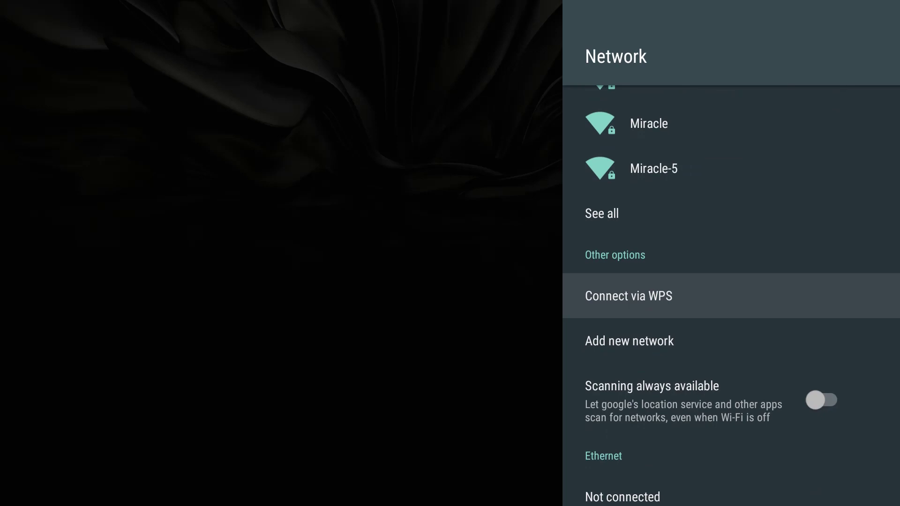
key("Up")
Step: Join the Miracle Wi-Fi network using Connect via WPS and the router's WPS button
key("Return")
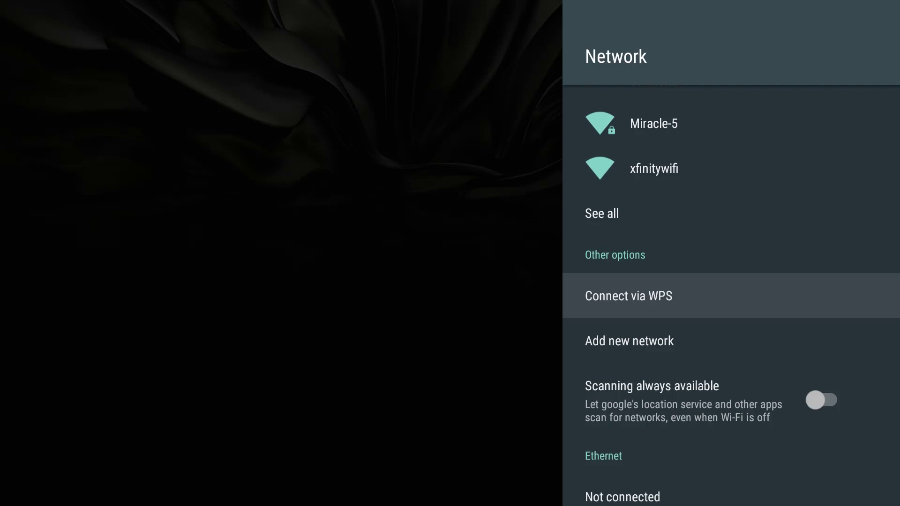
Step: Return home and move along the Apps row to the Test Your Speed app
key("Escape")
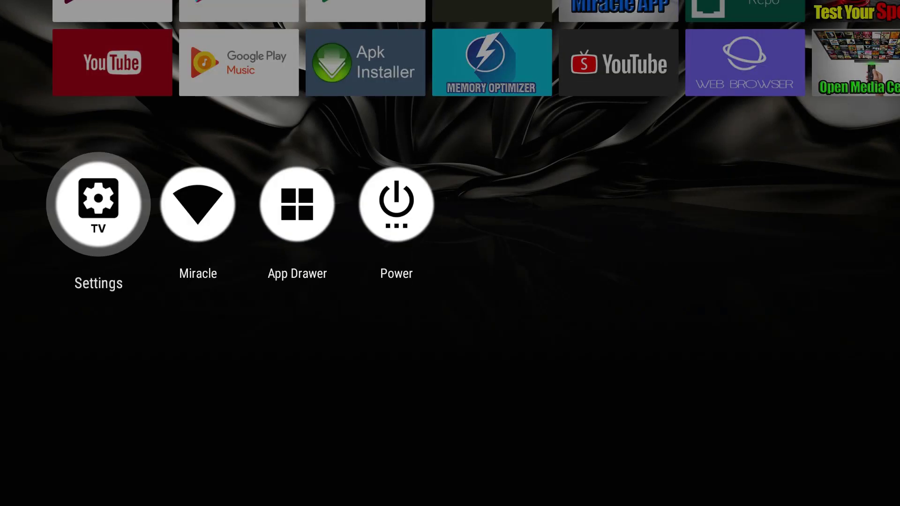
key("Right")
key("Up")
key("Right")
key("Right")
key("Right")
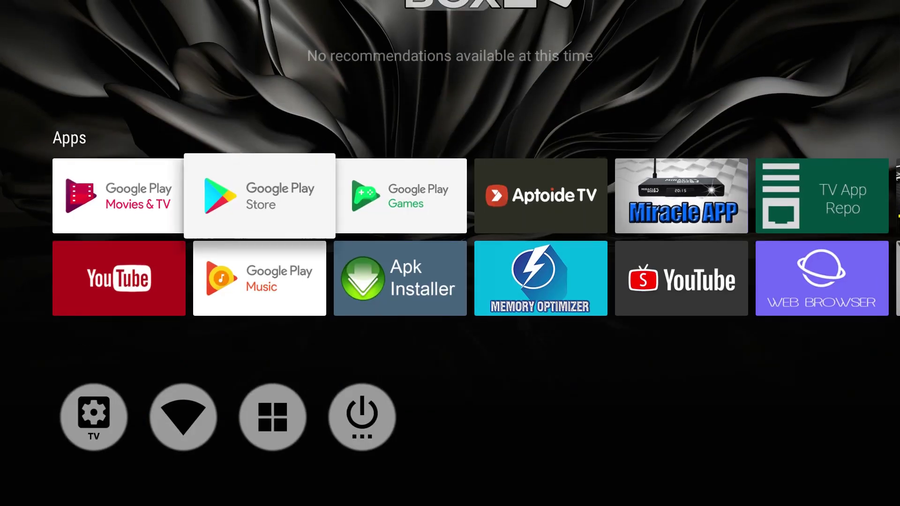
key("Right")
key("Right")
key("Right")
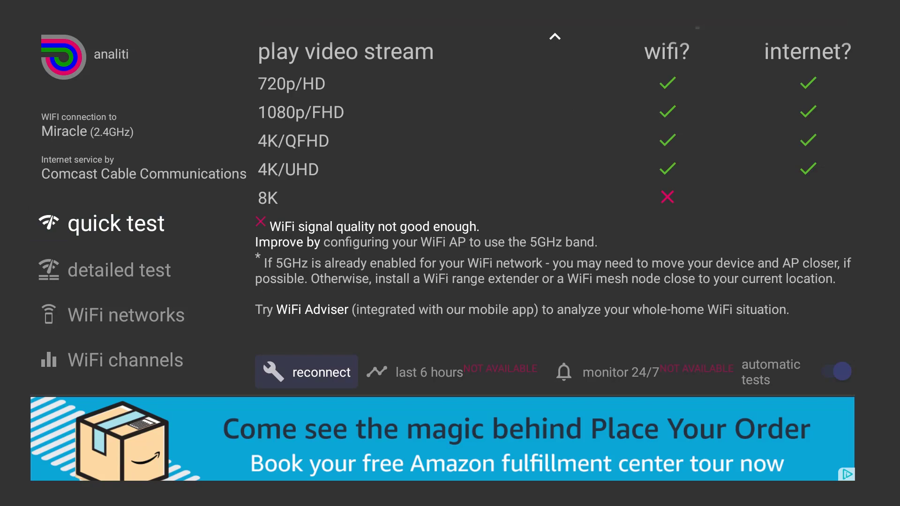
Step: Leave analiti and open the device Settings from the home screen
key("Escape")
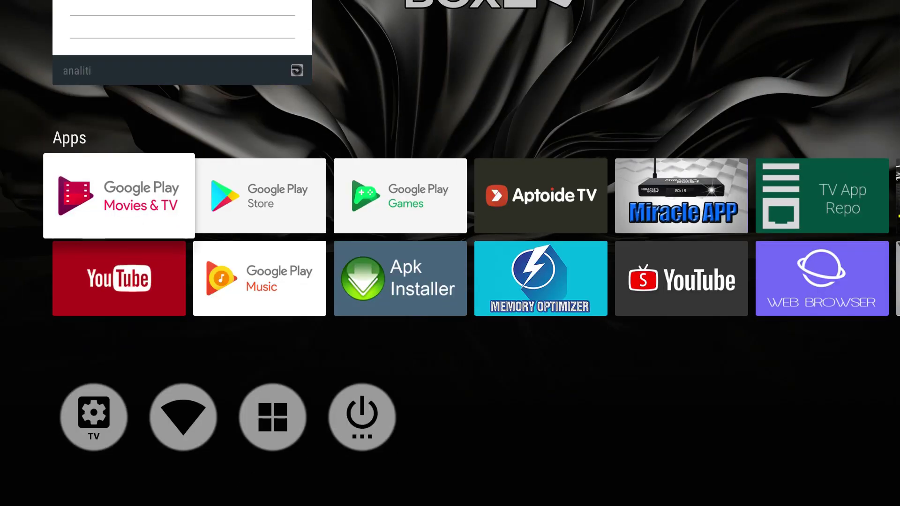
key("Down")
key("Down")
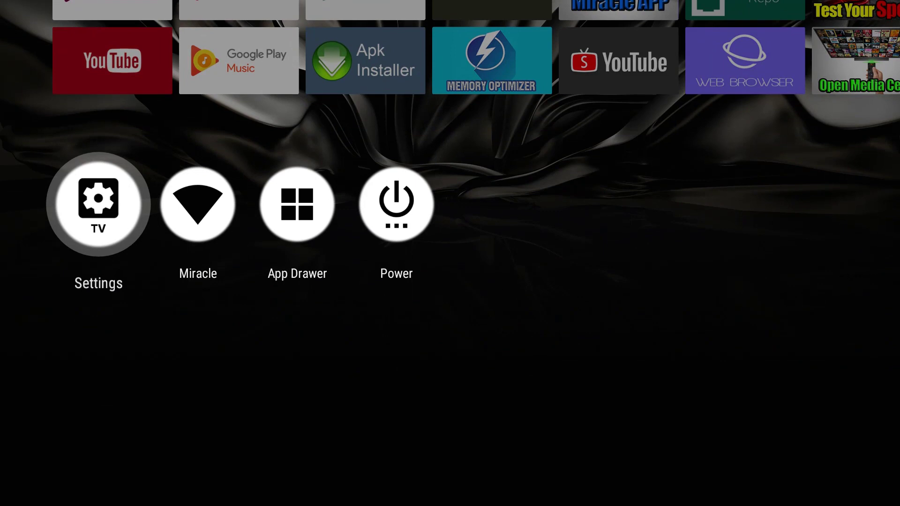
key("Return")
Step: Go to Add account and choose Google as the account type
key("Down")
key("Down")
key("Down")
key("Down")
key("Down")
key("Down")
key("Down")
key("Down")
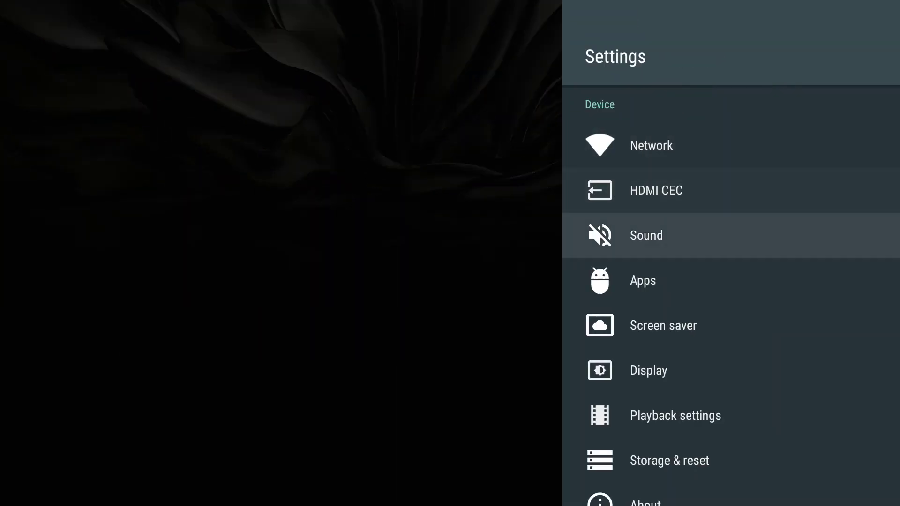
key("Down")
key("Down")
key("Down")
key("Down")
key("Down")
key("Down")
key("Down")
key("Down")
key("Down")
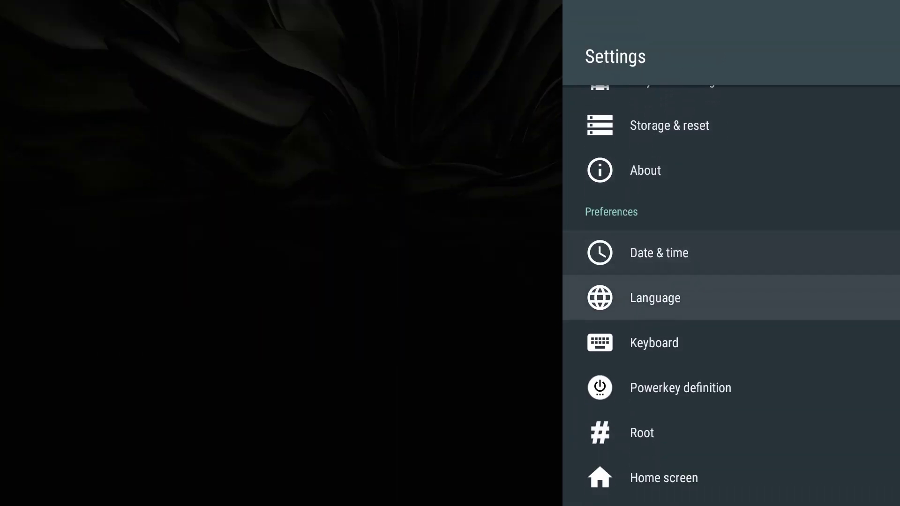
key("Down")
key("Down")
key("Down")
key("Down")
key("Down")
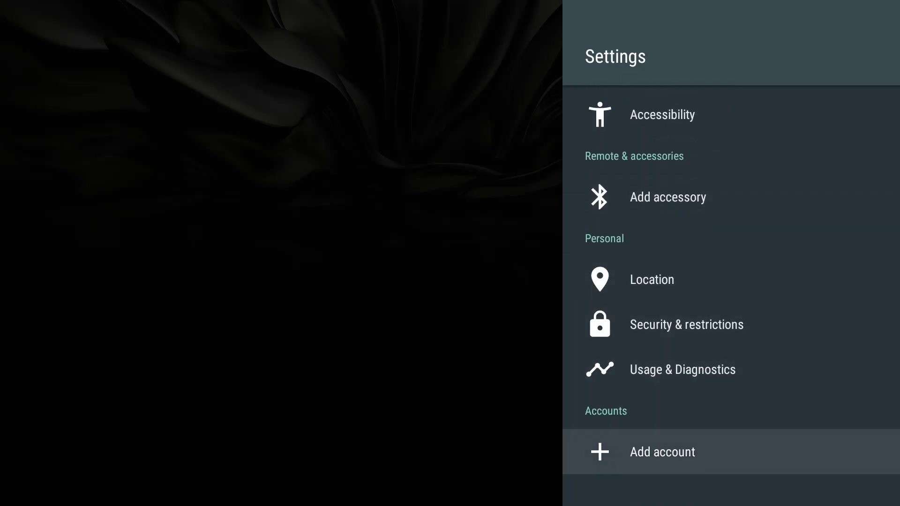
key("Return")
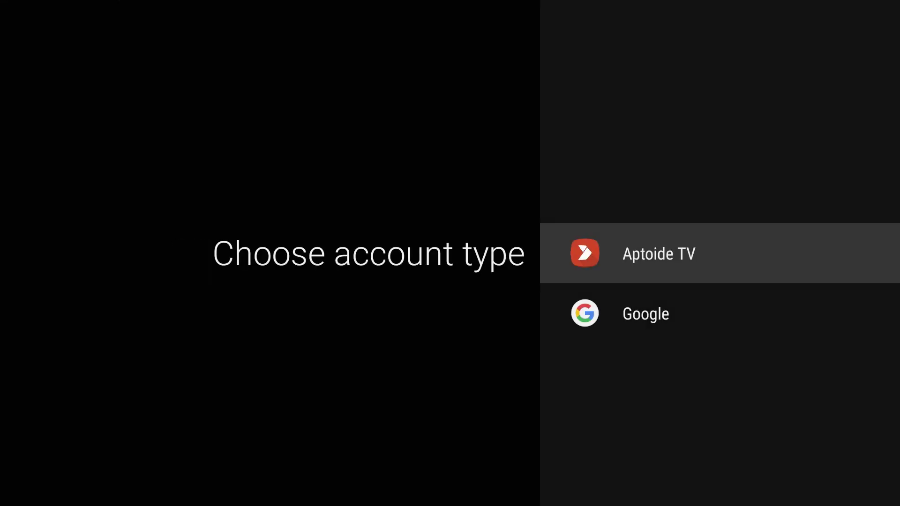
key("Down")
key("Return")
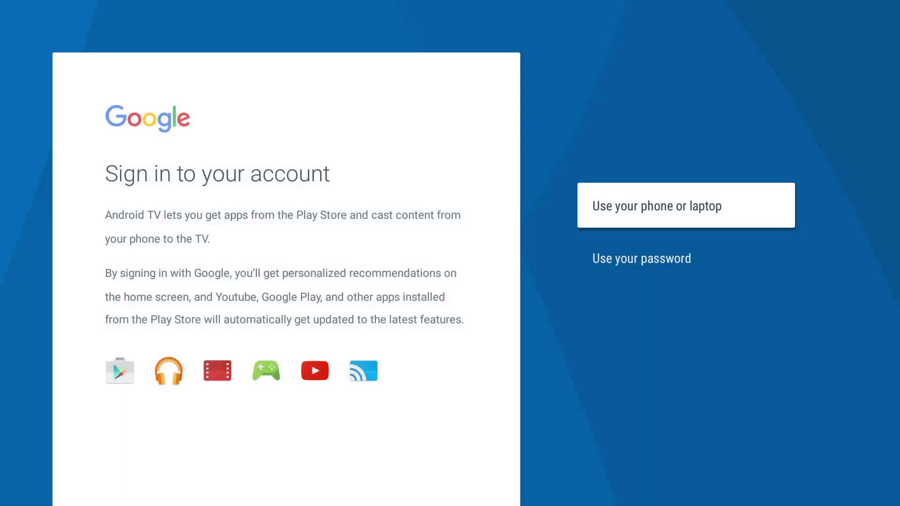